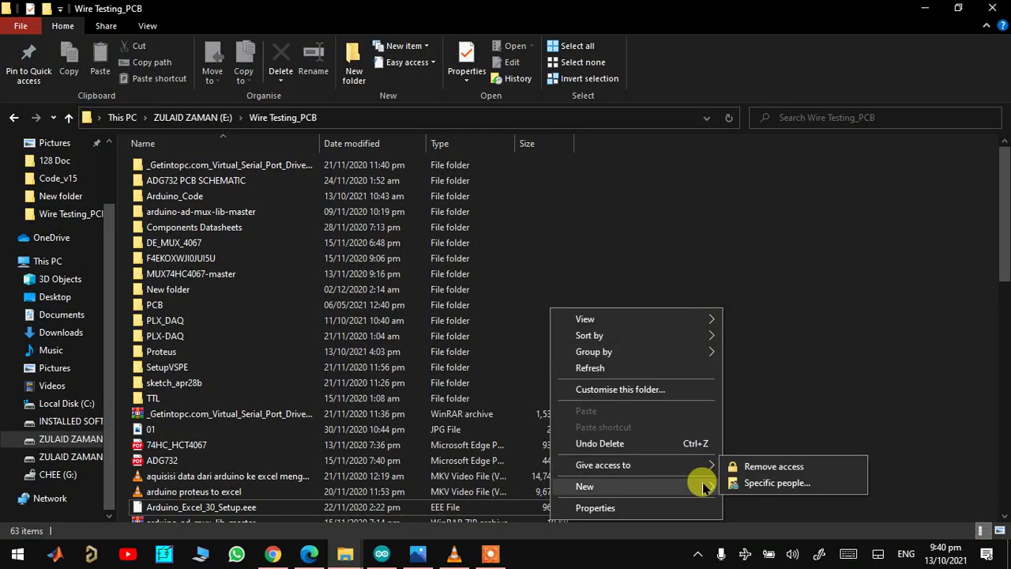
Step: Create a blank Excel worksheet file named 'Arduino' in Wire Testing_PCB and open it
{"action": "left_click", "coordinate": [751, 469]}
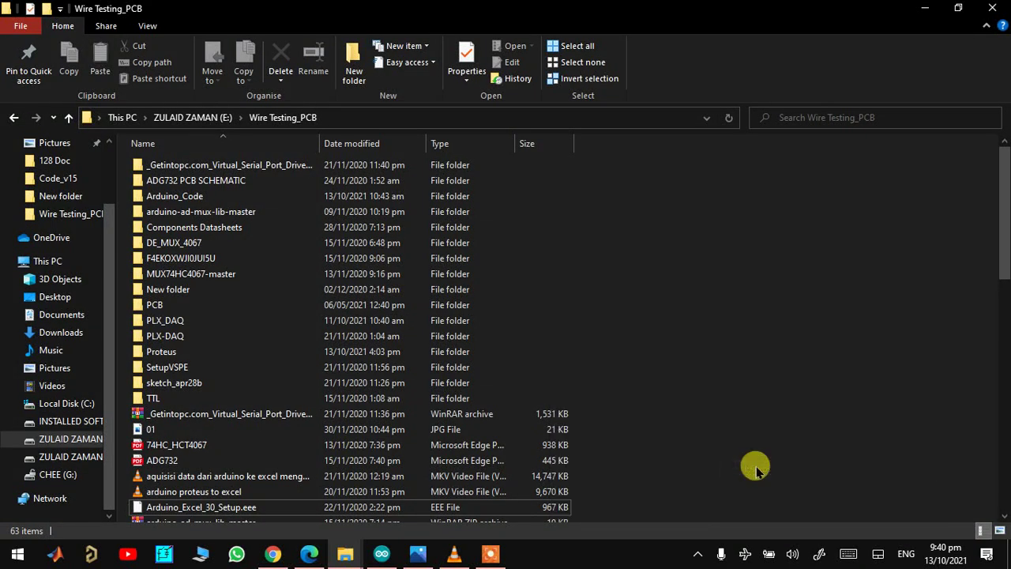
{"action": "type", "text": "Ard"}
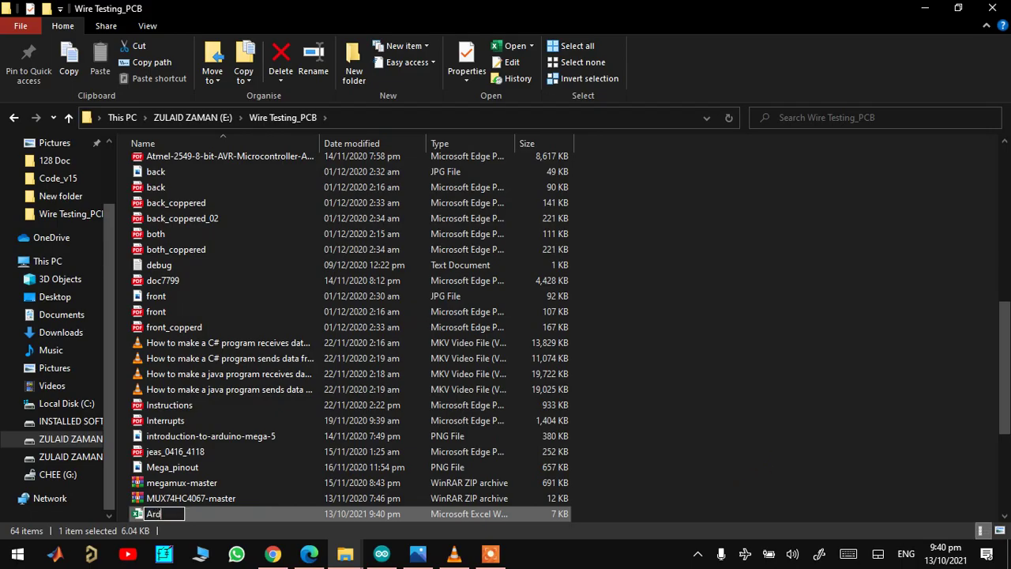
{"action": "type", "text": "uino"}
{"action": "key", "text": "Return"}
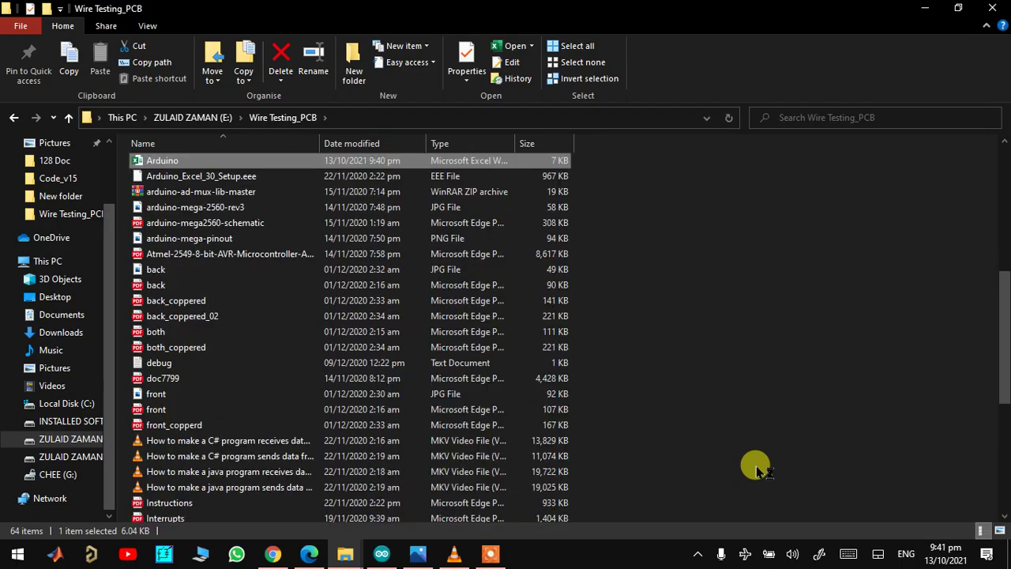
{"action": "key", "text": "Return"}
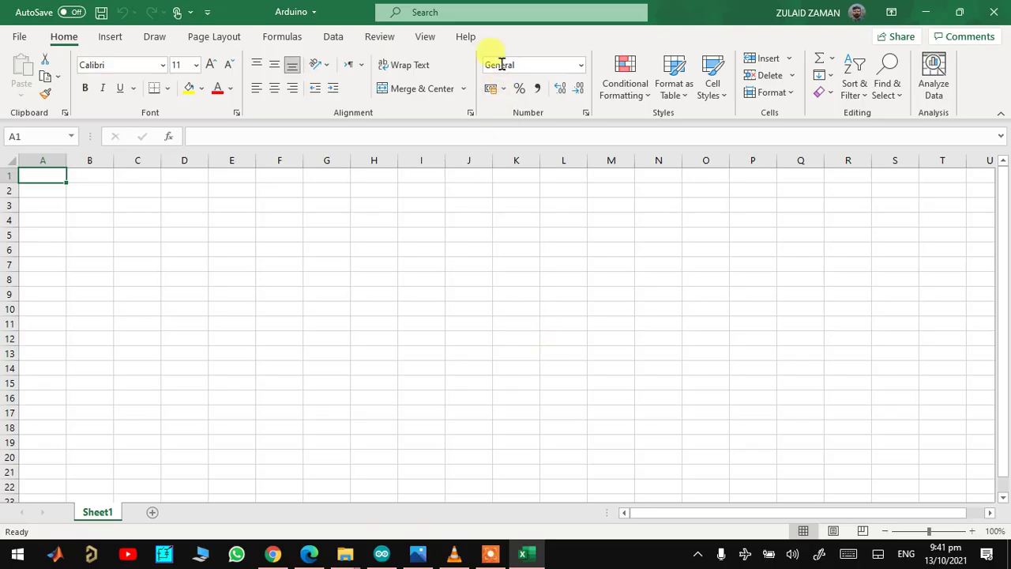
Step: Enable the Microsoft Data Streamer for Excel COM add-in and show its Data Streamer tab
{"action": "left_click", "coordinate": [19, 37]}
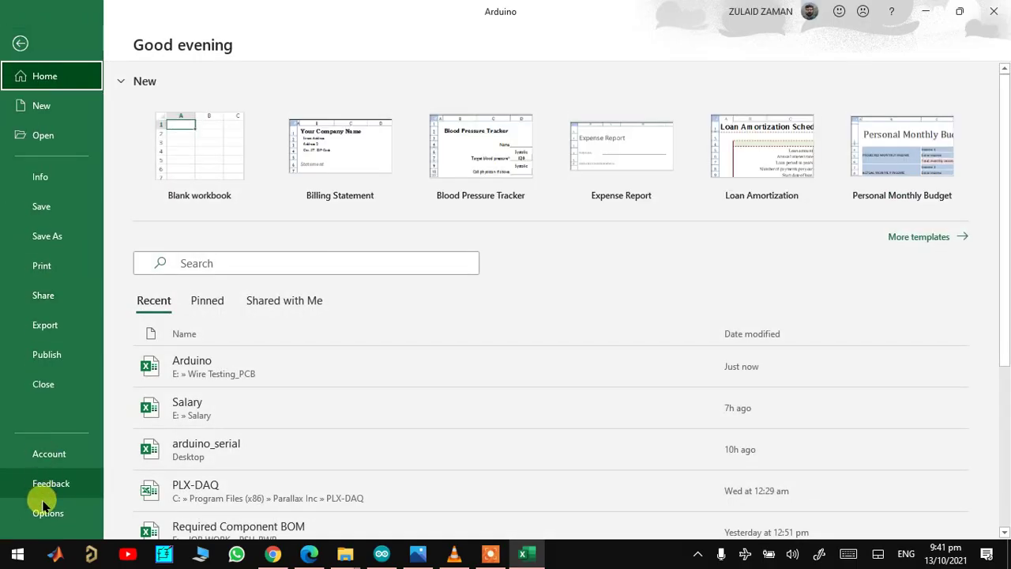
{"action": "left_click", "coordinate": [14, 514]}
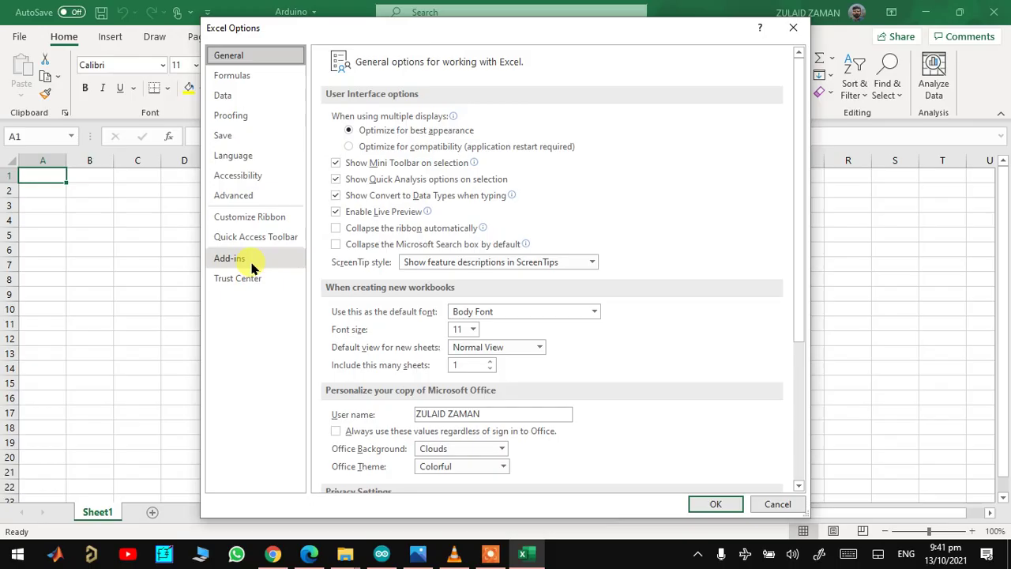
{"action": "left_click", "coordinate": [251, 267]}
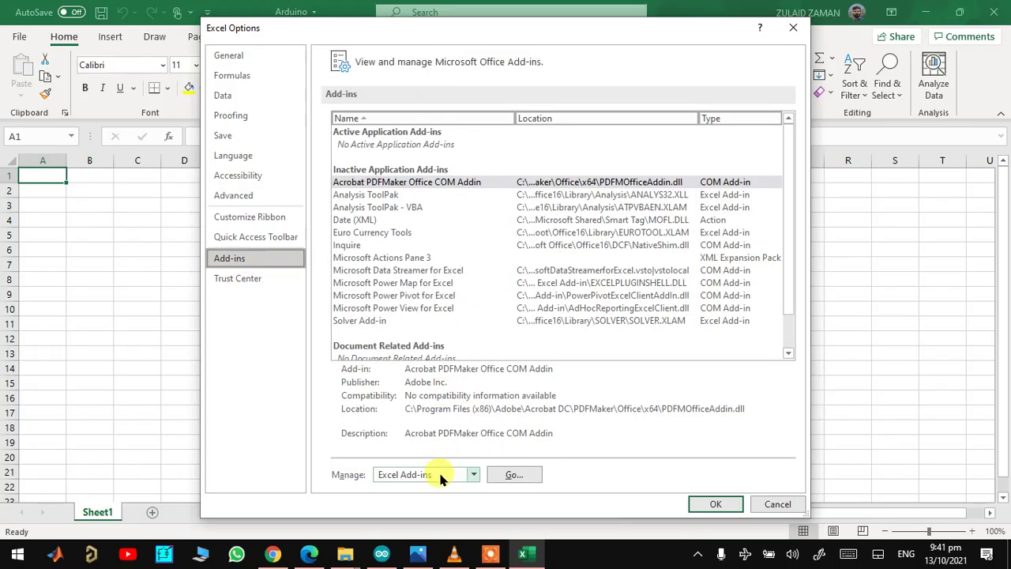
{"action": "left_click", "coordinate": [440, 474]}
{"action": "left_click", "coordinate": [431, 416]}
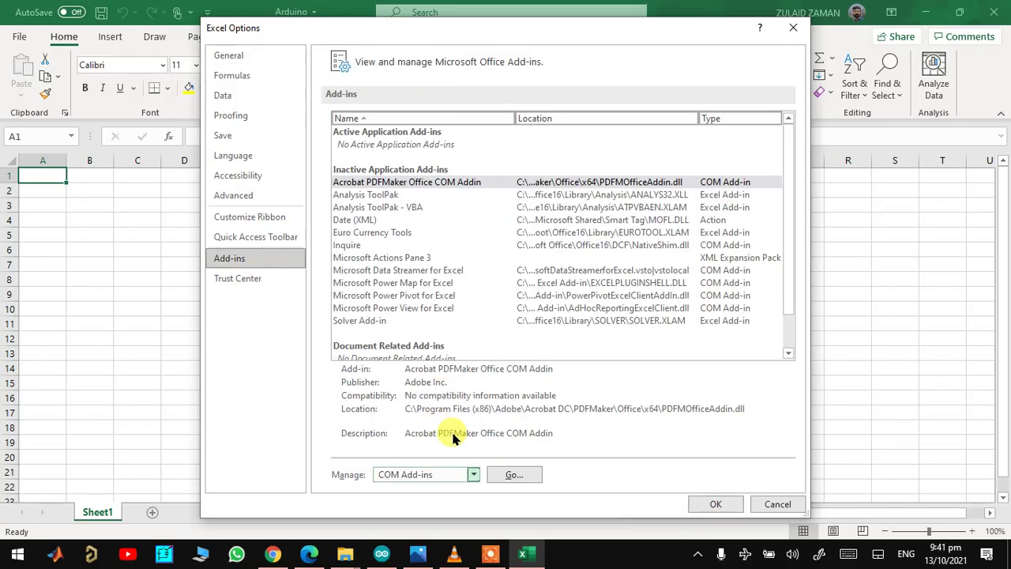
{"action": "left_click", "coordinate": [514, 475]}
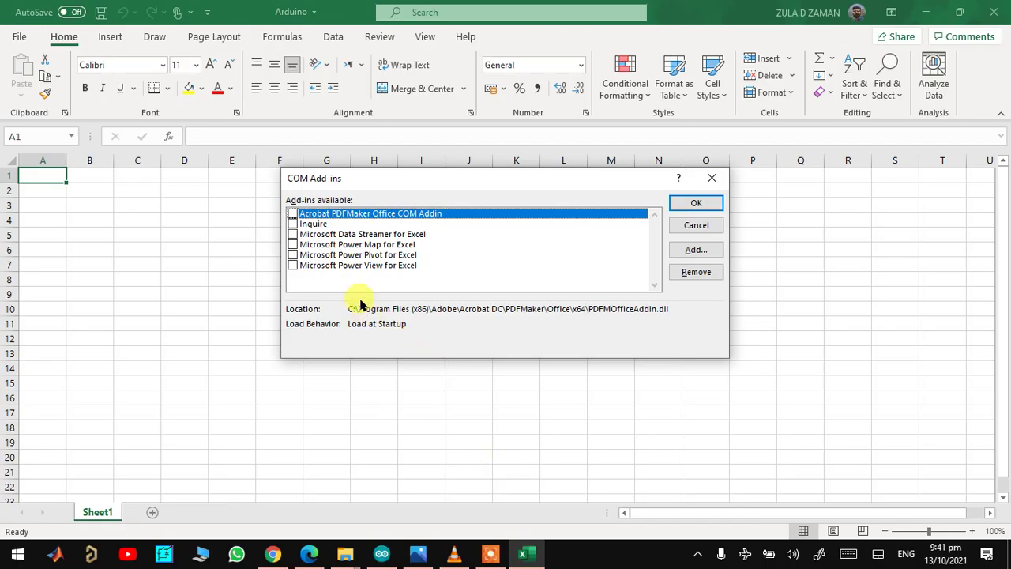
{"action": "left_click", "coordinate": [292, 235]}
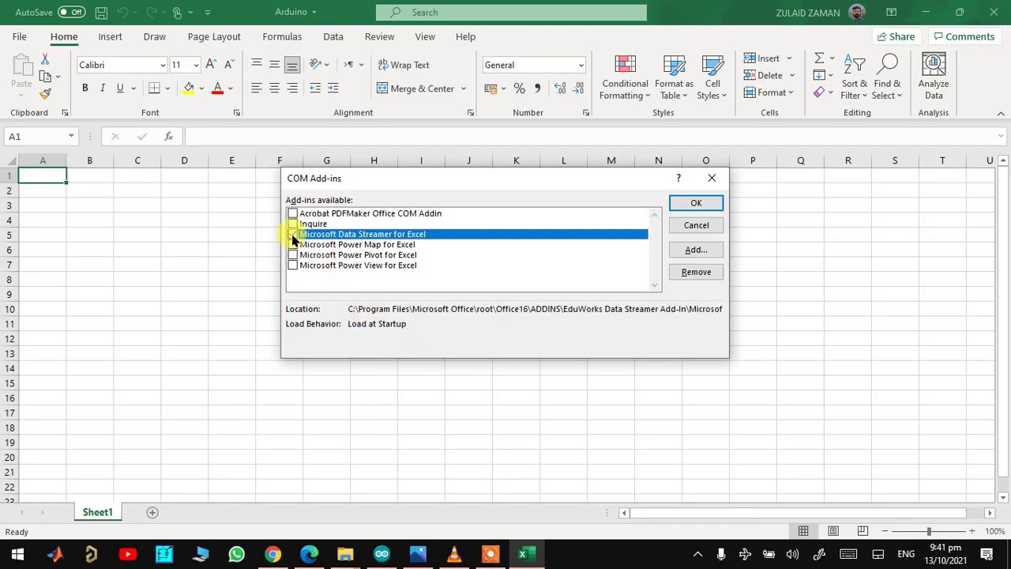
{"action": "left_click", "coordinate": [686, 205]}
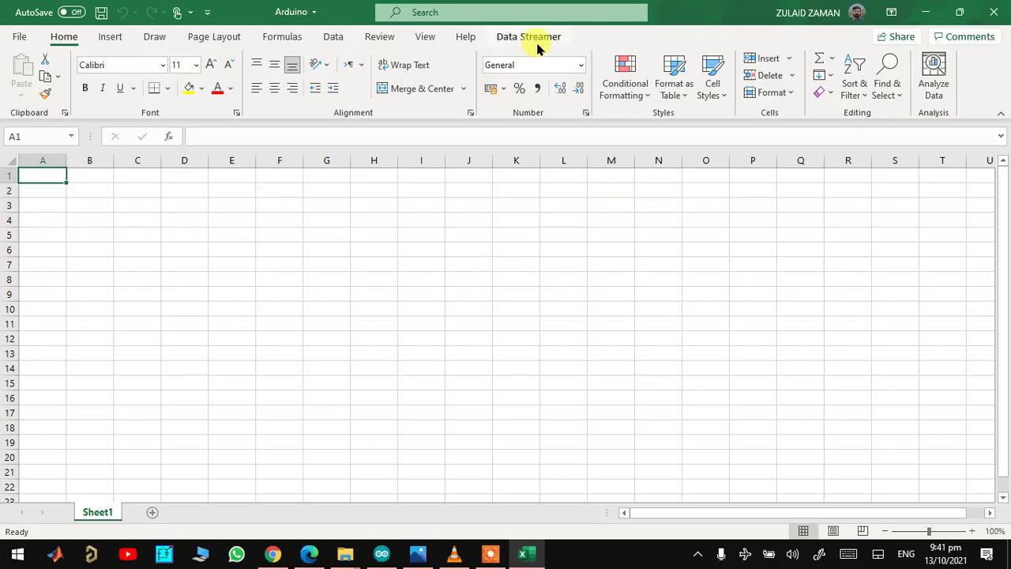
{"action": "left_click", "coordinate": [537, 39]}
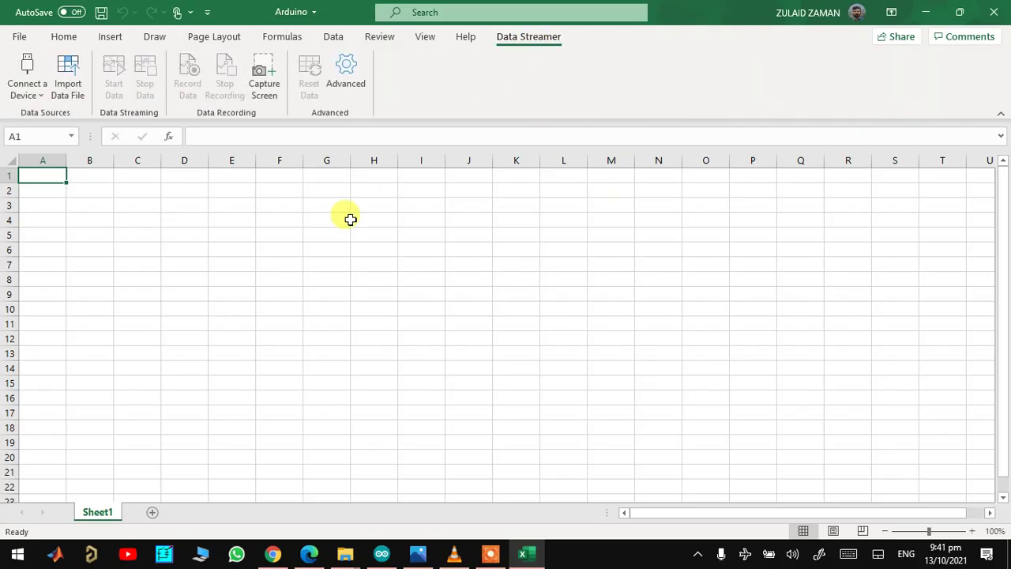
Step: Upload the Code_v15 sketch to the Arduino Mega 2560 and verify the port is COM3
{"action": "left_click", "coordinate": [382, 553]}
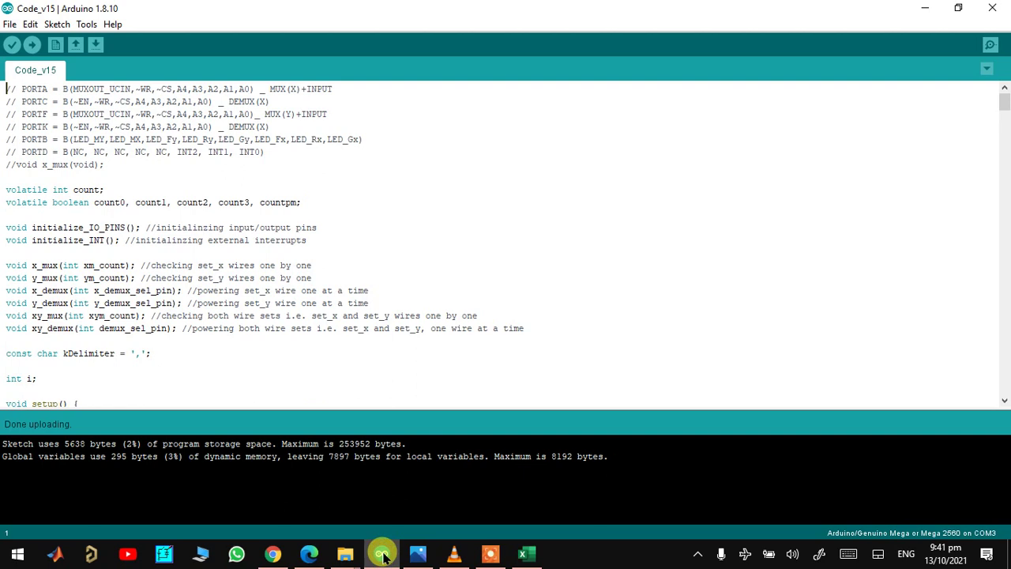
{"action": "left_click", "coordinate": [31, 45]}
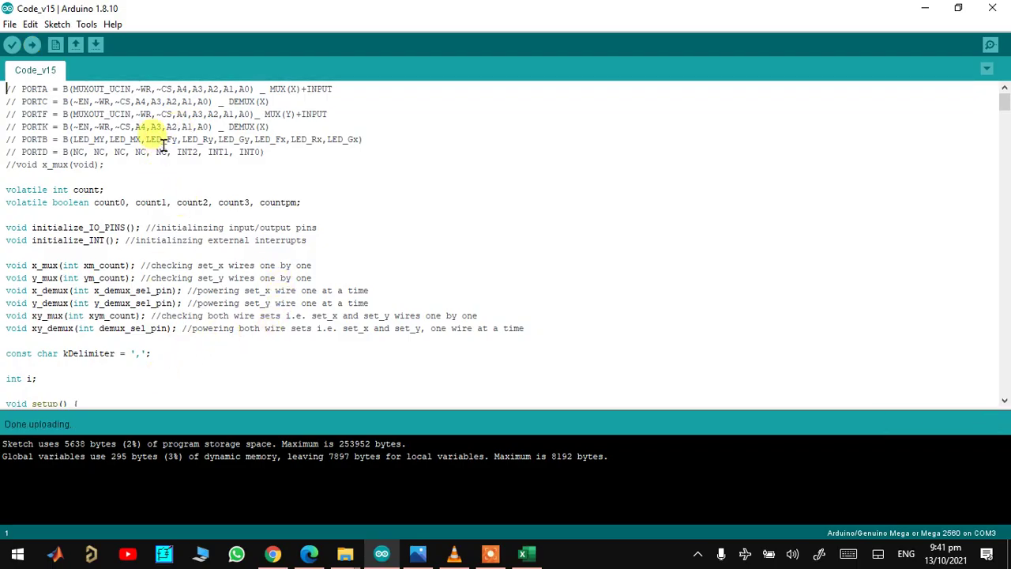
{"action": "left_click", "coordinate": [82, 25]}
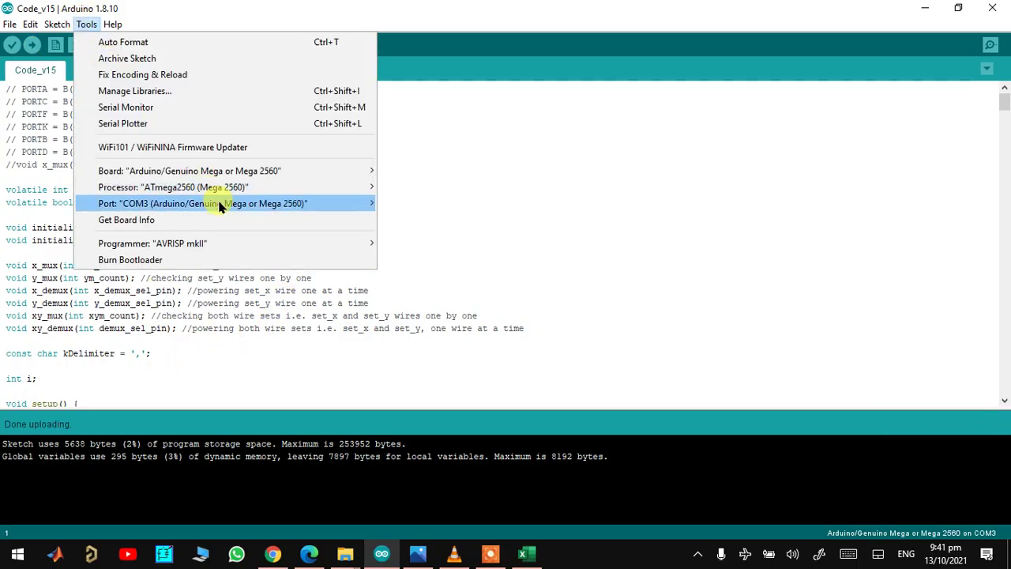
{"action": "mouse_move", "coordinate": [203, 203]}
{"action": "left_click", "coordinate": [379, 273]}
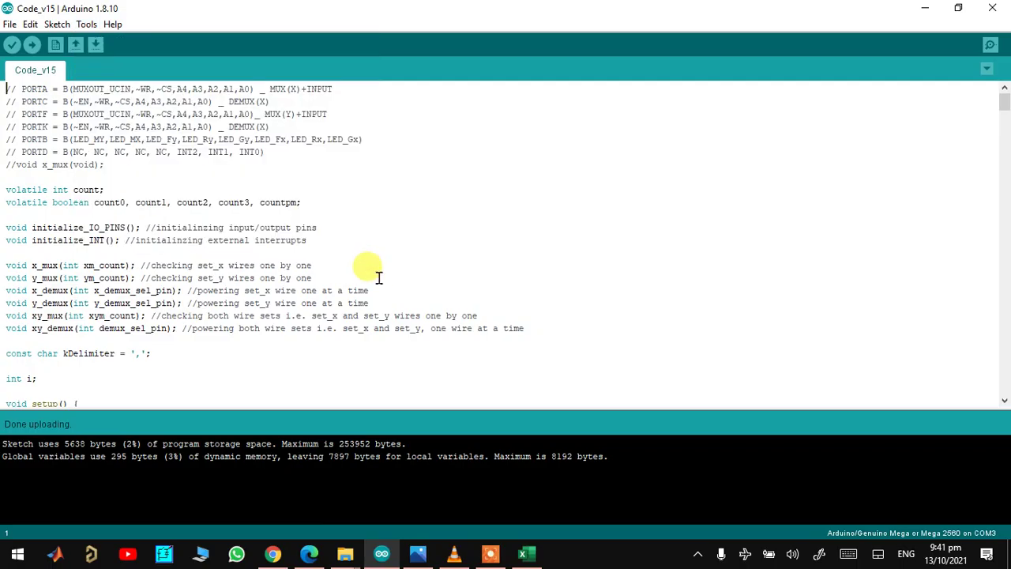
Step: Connect Data Streamer to the USB Serial Device on COM3
{"action": "left_click", "coordinate": [541, 557]}
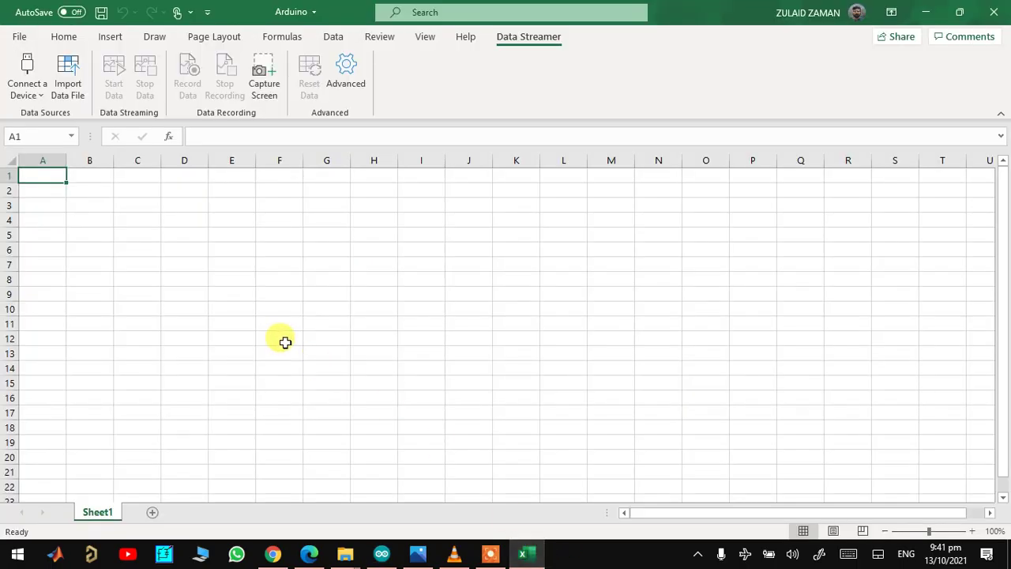
{"action": "left_click", "coordinate": [36, 101]}
{"action": "left_click", "coordinate": [35, 112]}
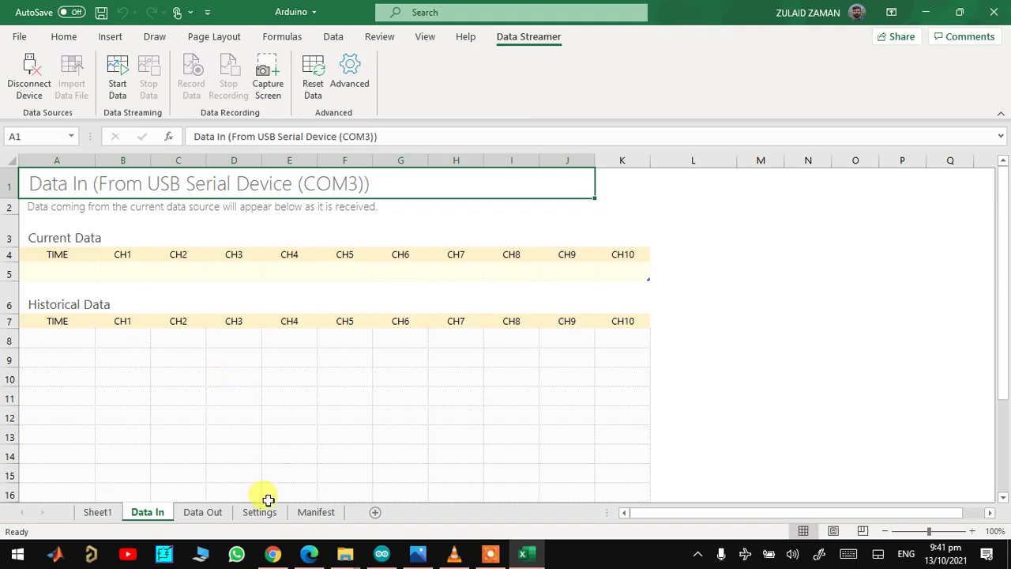
Step: On the Settings sheet, set Data rows to 32 and Data channels to 7
{"action": "left_click", "coordinate": [269, 512]}
{"action": "left_click", "coordinate": [244, 291]}
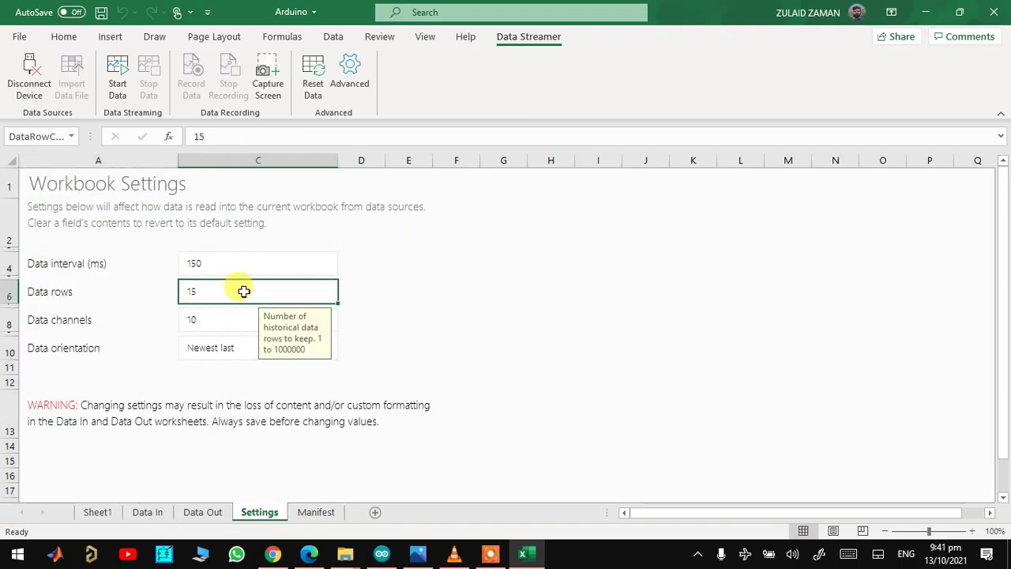
{"action": "type", "text": "32"}
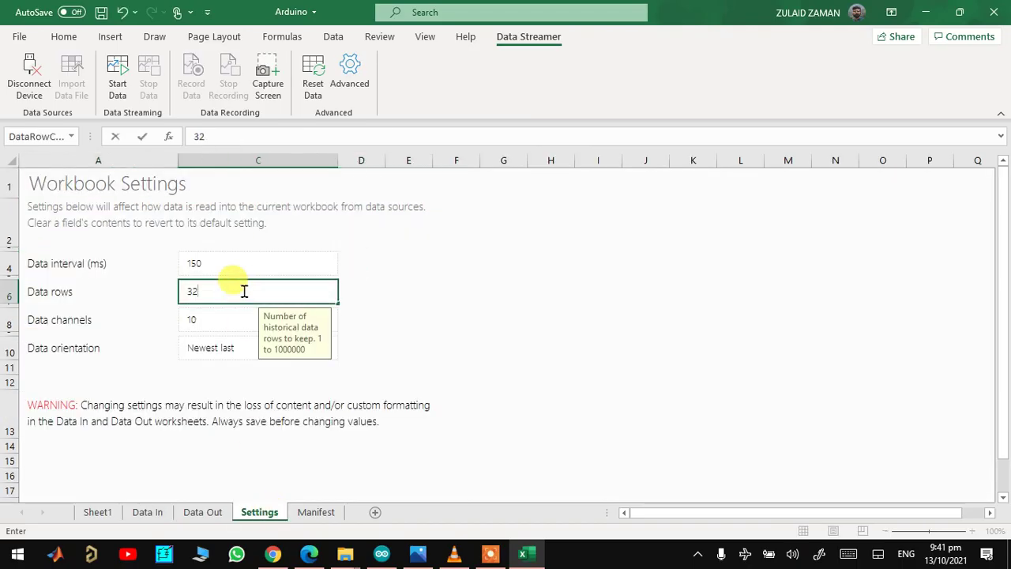
{"action": "left_click", "coordinate": [242, 322]}
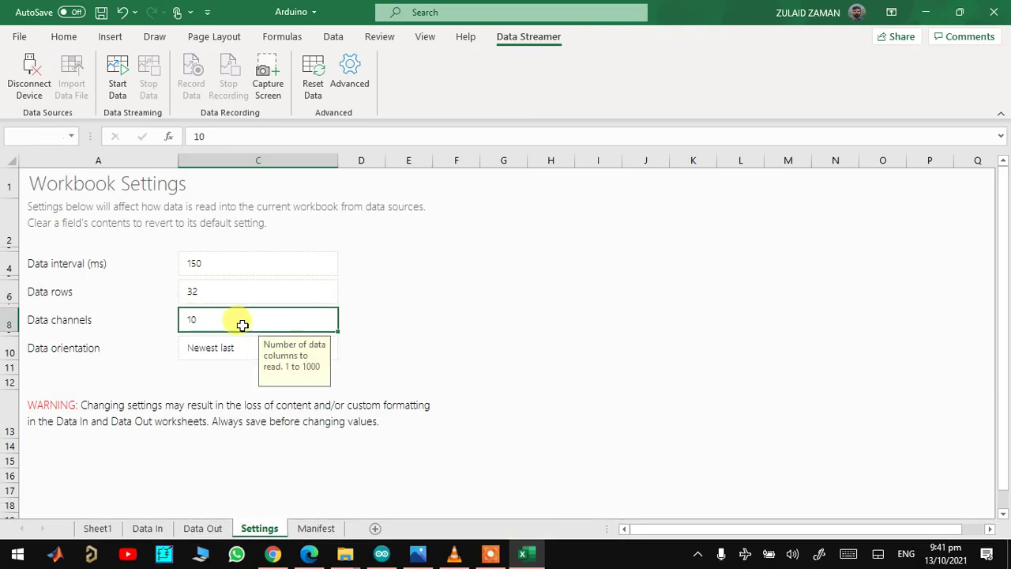
{"action": "type", "text": "7"}
{"action": "left_click", "coordinate": [360, 348]}
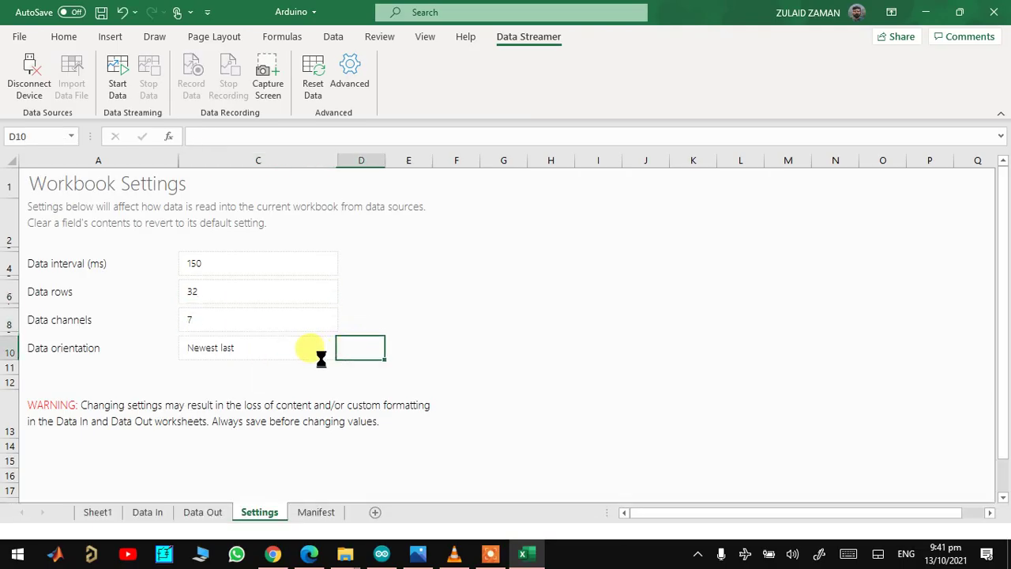
{"action": "left_click", "coordinate": [309, 349]}
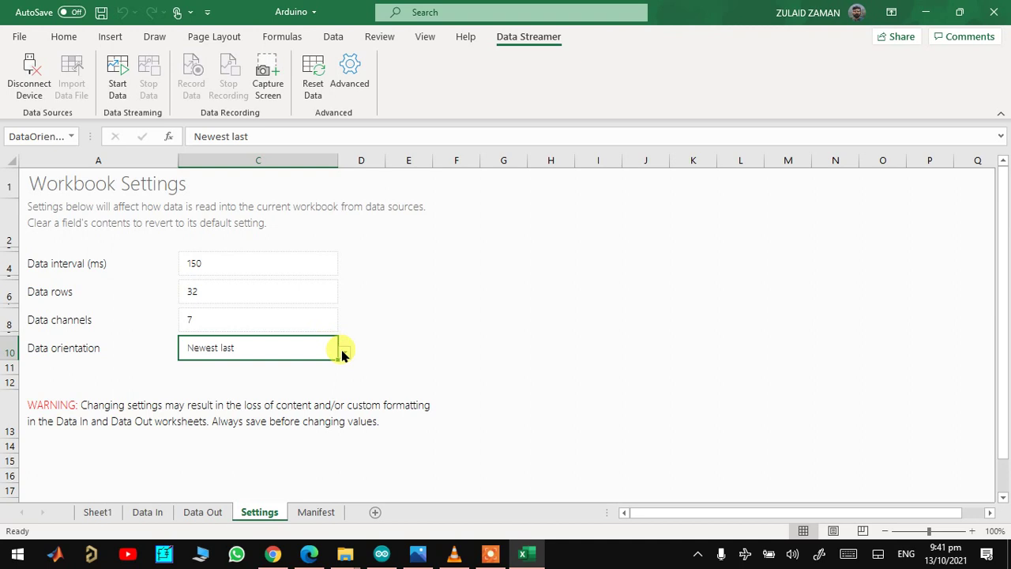
Step: Set data orientation to Newest first and start streaming data into the Data In sheet
{"action": "left_click", "coordinate": [344, 352]}
{"action": "left_click", "coordinate": [330, 372]}
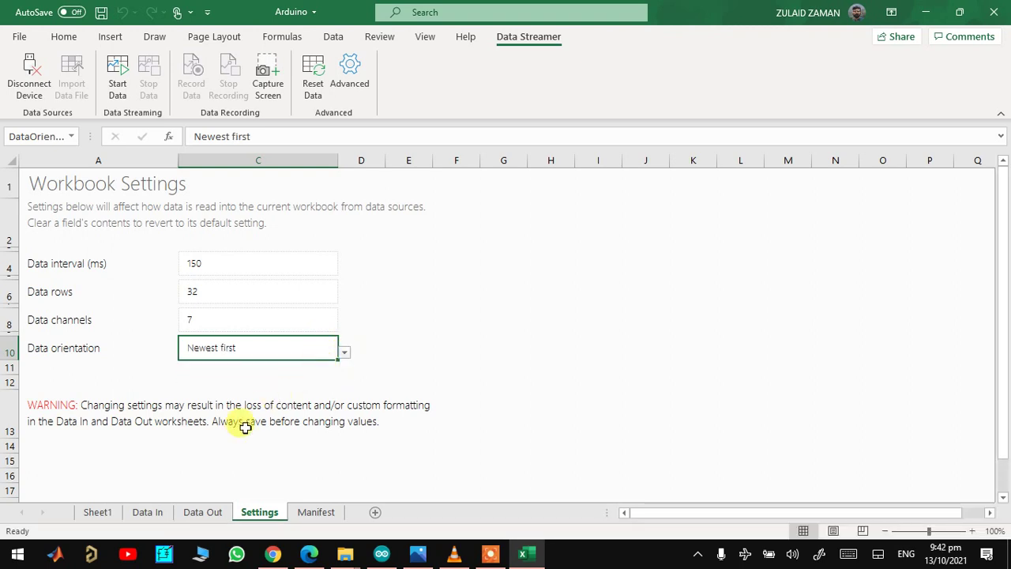
{"action": "left_click", "coordinate": [155, 517]}
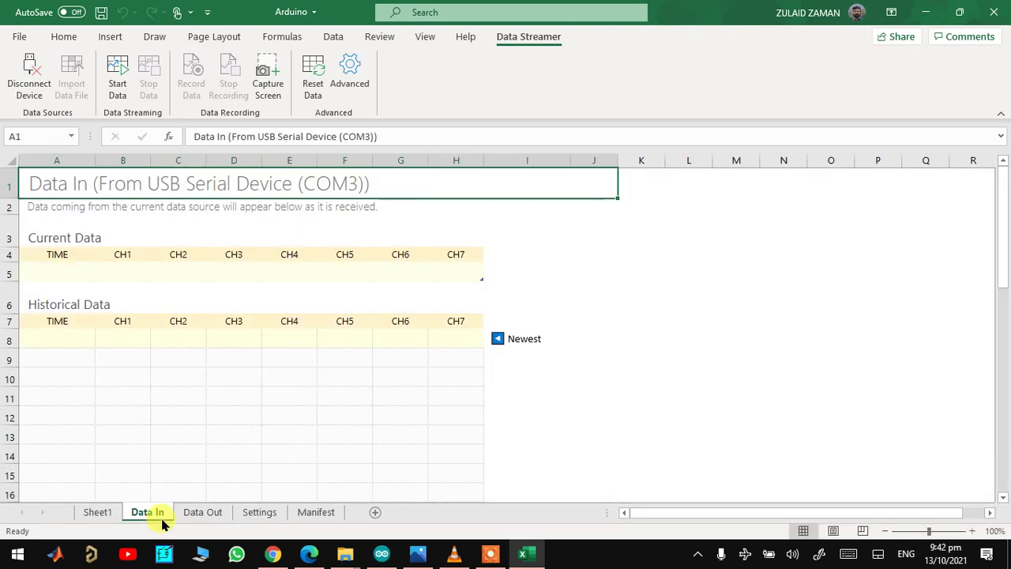
{"action": "left_click", "coordinate": [117, 87]}
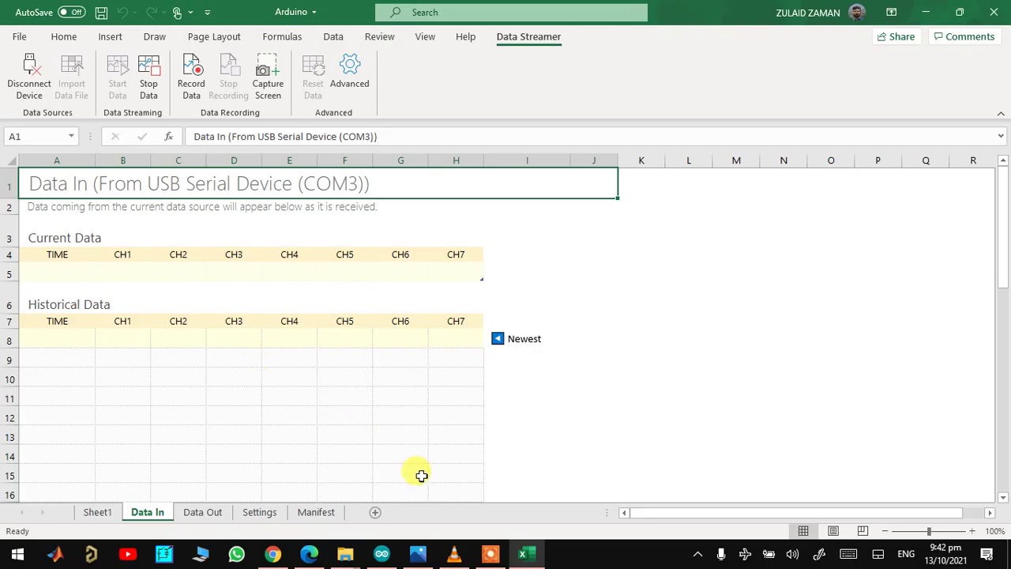
{"action": "left_click", "coordinate": [382, 553]}
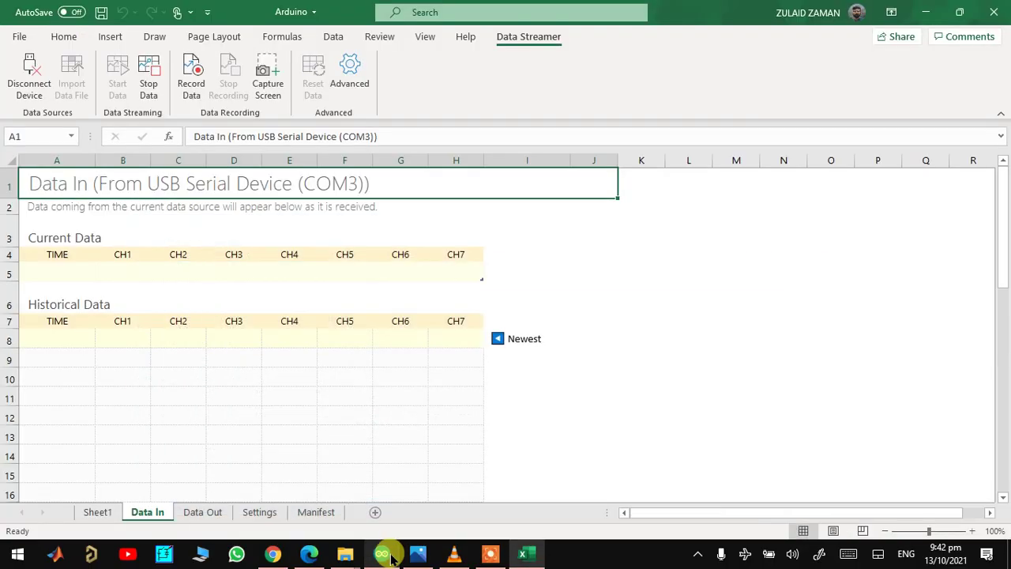
Step: Glance at the PCB image in Photos, then return to the Excel workbook
{"action": "left_click", "coordinate": [417, 553]}
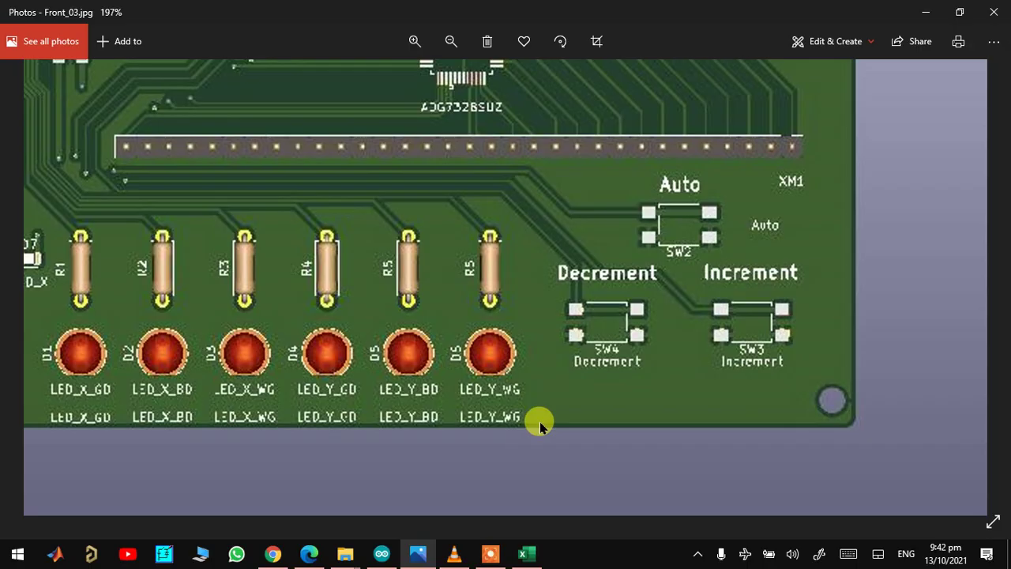
{"action": "left_click", "coordinate": [526, 553]}
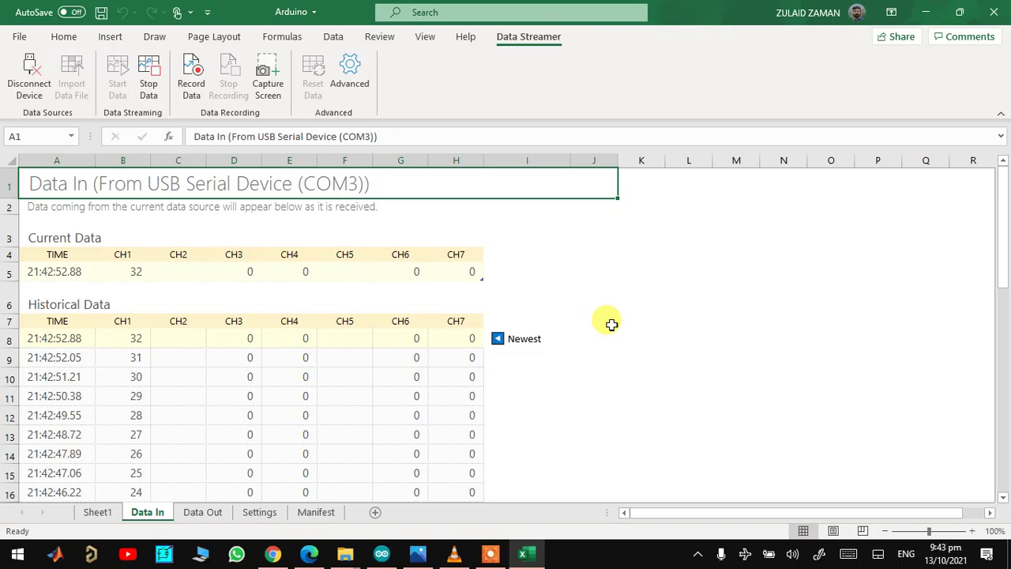
Step: Check the latest CH1 reading of 32 in cell B8
{"action": "left_click", "coordinate": [139, 338]}
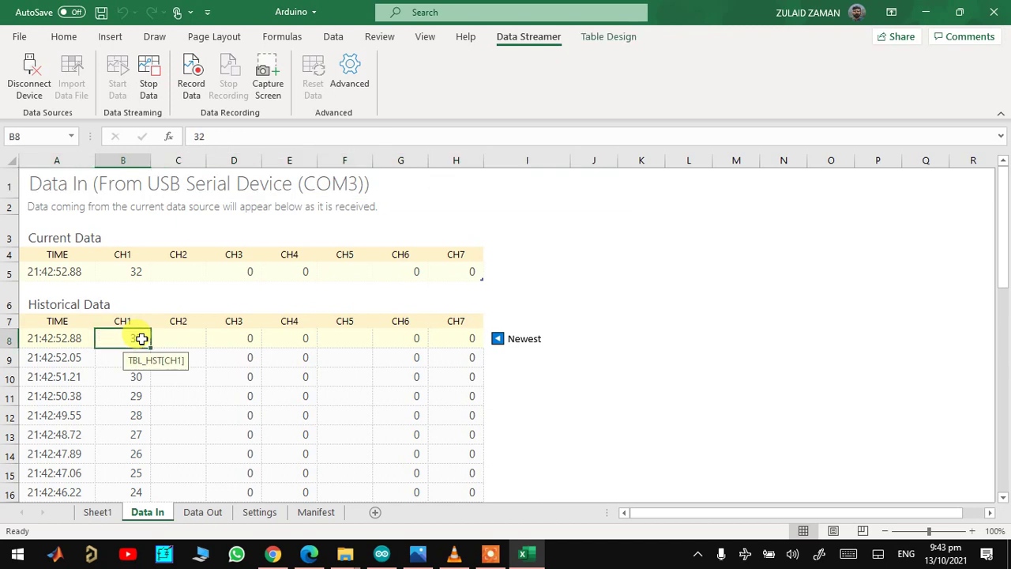
{"action": "left_click", "coordinate": [307, 340]}
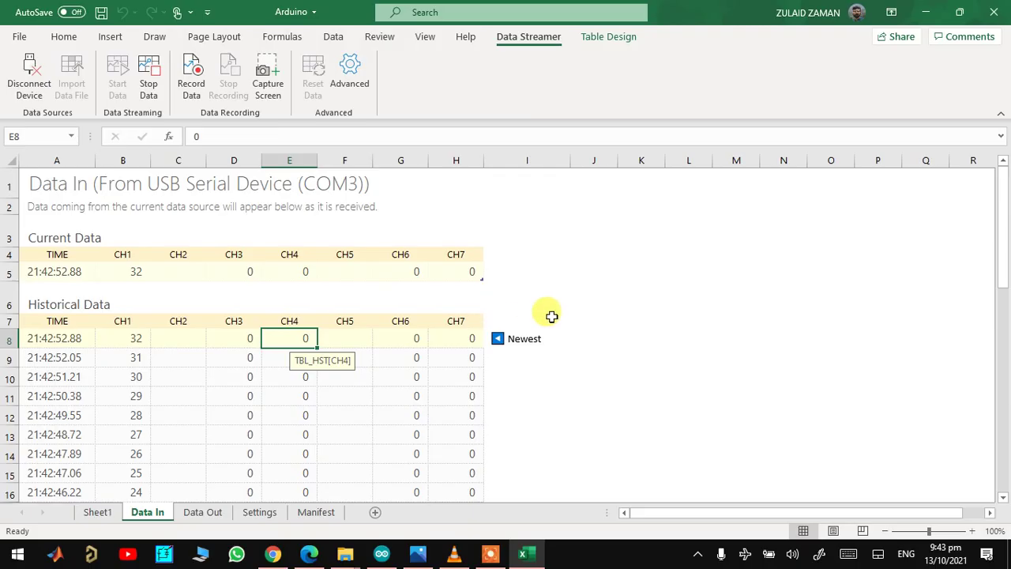
{"action": "left_click", "coordinate": [609, 318]}
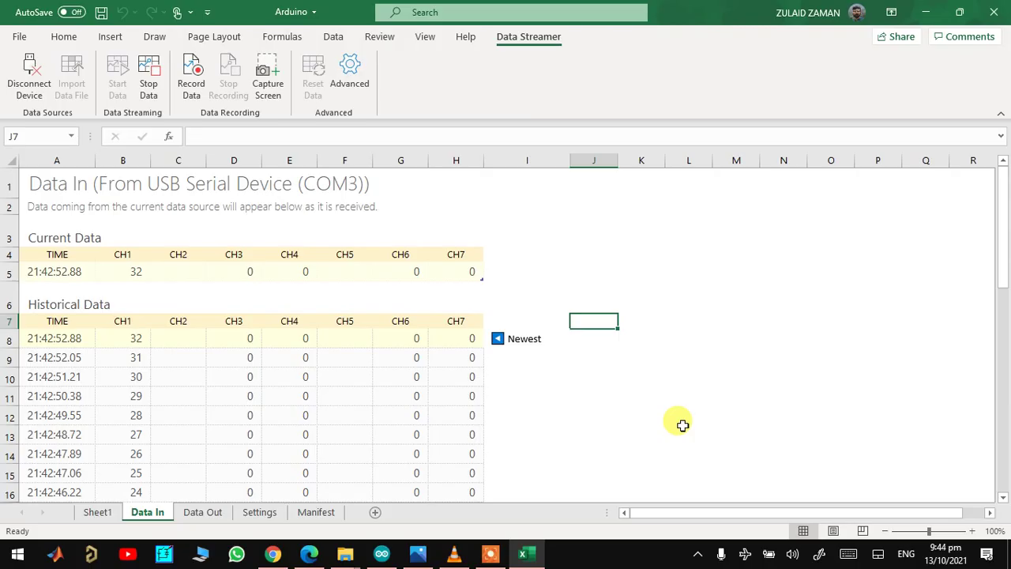
Step: Show the Front_03.jpg circuit board image in Photos
{"action": "left_click", "coordinate": [421, 555]}
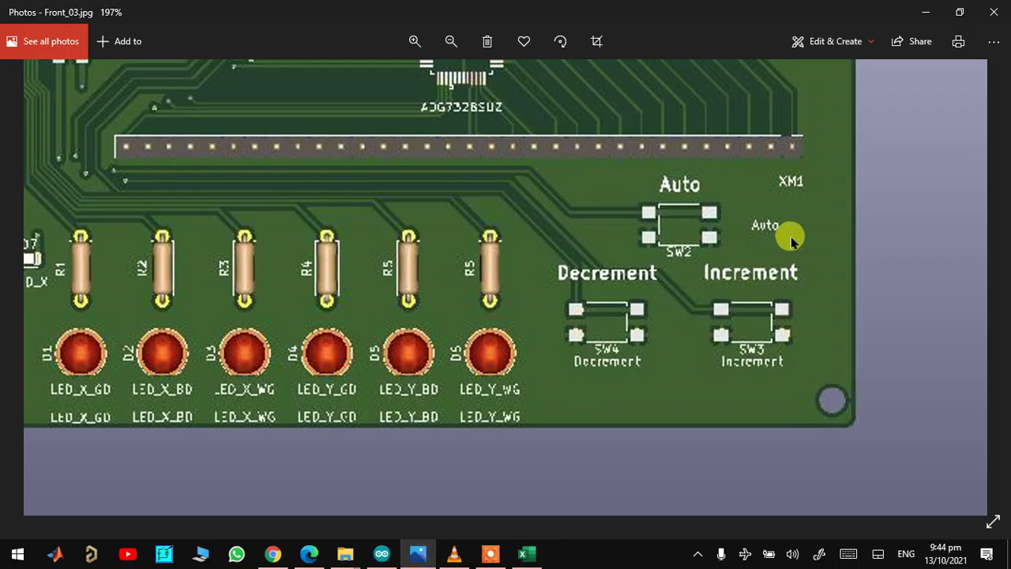